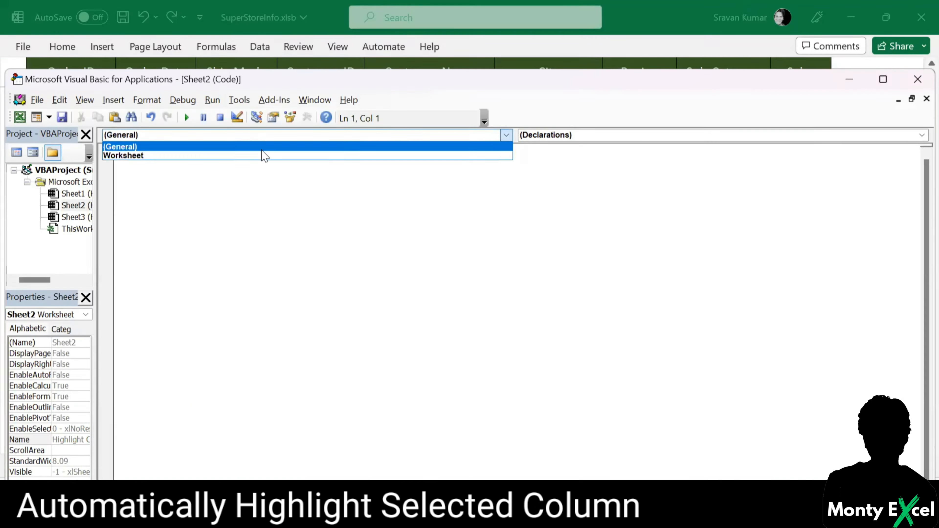
# Add a Worksheet SelectionChange procedure containing Target.Calculate to the sheet's code, and select a Ship Mode cell to test the column highlight
pyautogui.click(262, 153)
pyautogui.write('Target.Calculate')
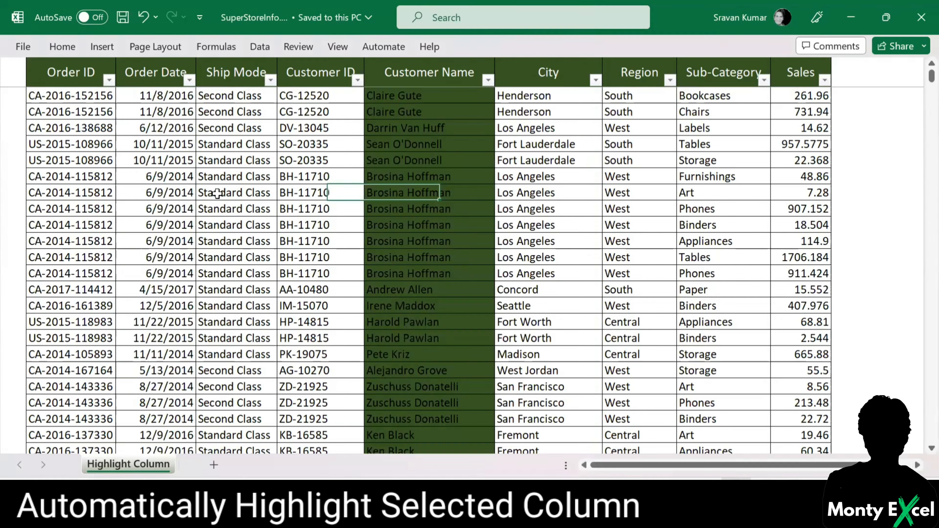
pyautogui.click(187, 193)
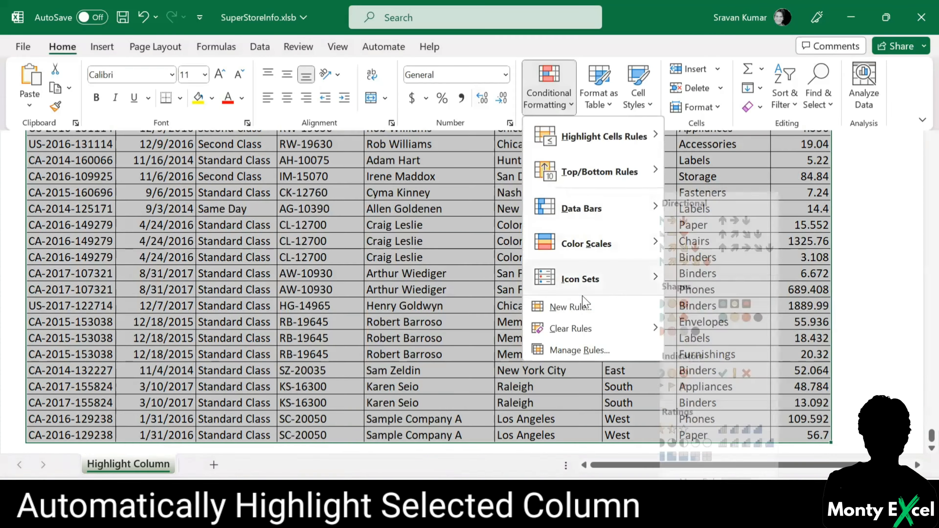
# Create a new conditional formatting rule for the selected data that uses the formula =COLUMN()=CELL("COL")
pyautogui.click(571, 307)
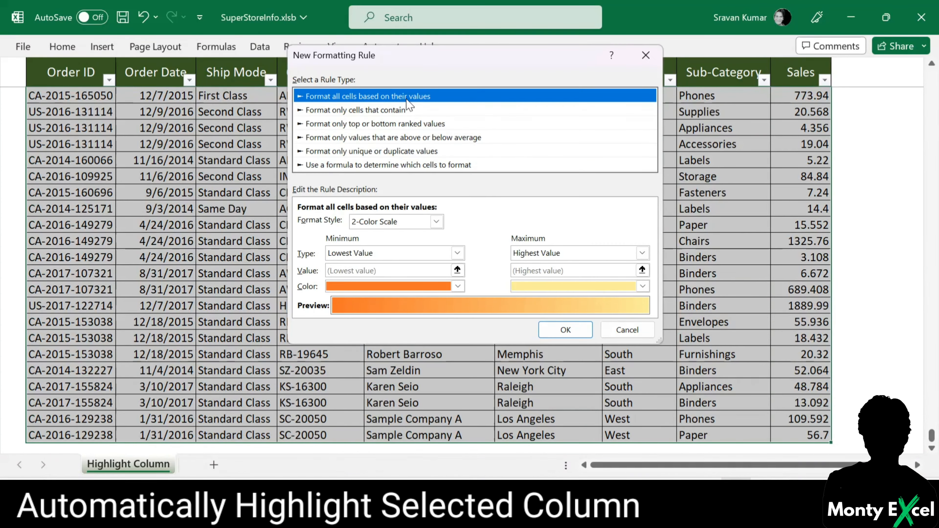
pyautogui.click(393, 165)
pyautogui.click(346, 222)
pyautogui.write('=COLUMN()=CELL("COL")')
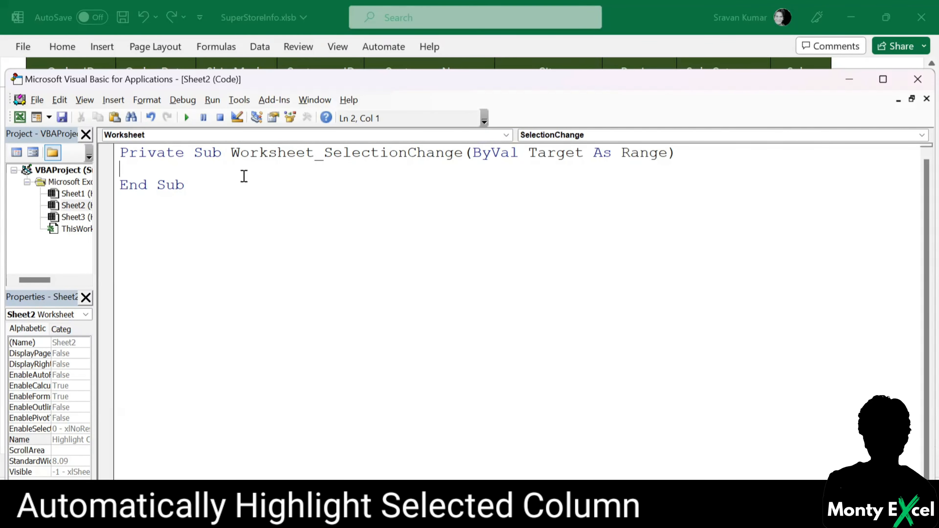
# Enter Target.Calculate in the Worksheet_SelectionChange procedure of Sheet2 and select a cell in the Ship Mode column
pyautogui.write('TARGET.Calculate')
pyautogui.press('Down')
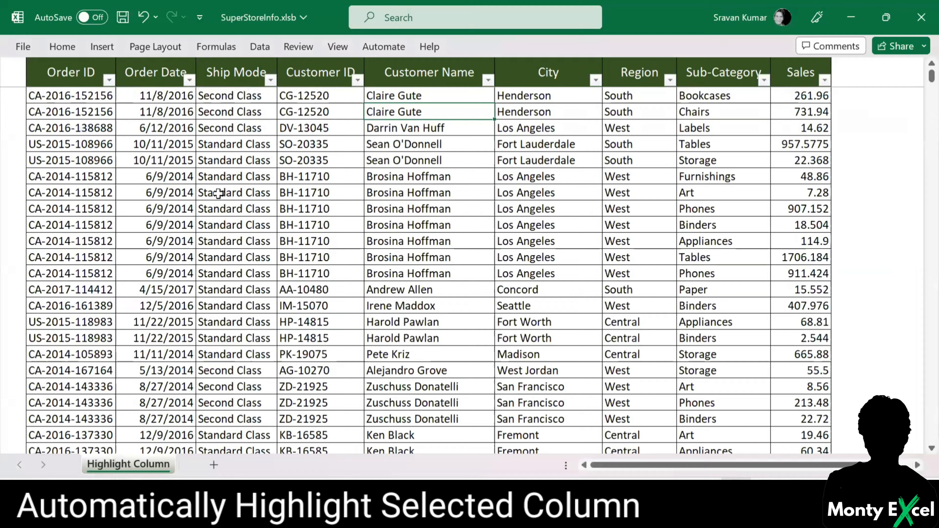
pyautogui.click(217, 193)
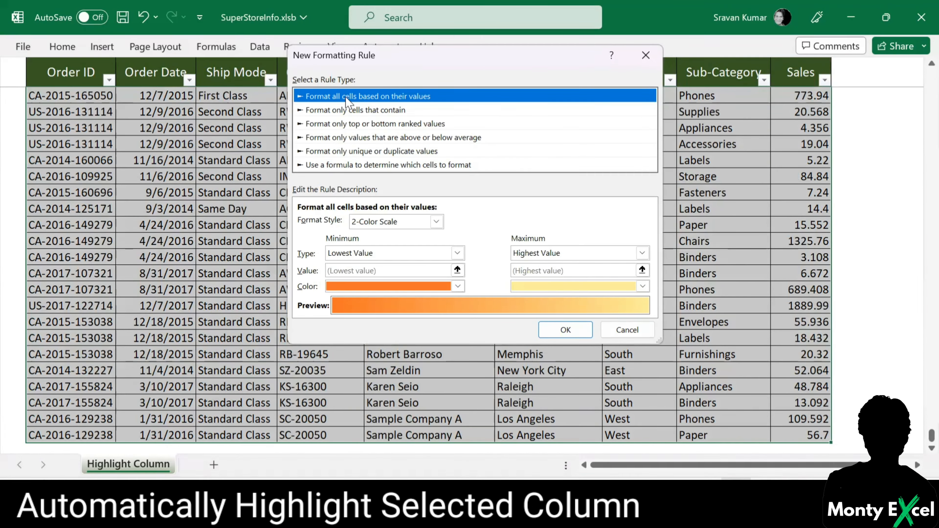
# Apply a formula-based formatting rule with =COLUMN()=CELL("COL") and move the active cell from Ship Mode to Customer Name
pyautogui.click(393, 167)
pyautogui.click(361, 222)
pyautogui.write('=COLUMN()=CELL("COL")')
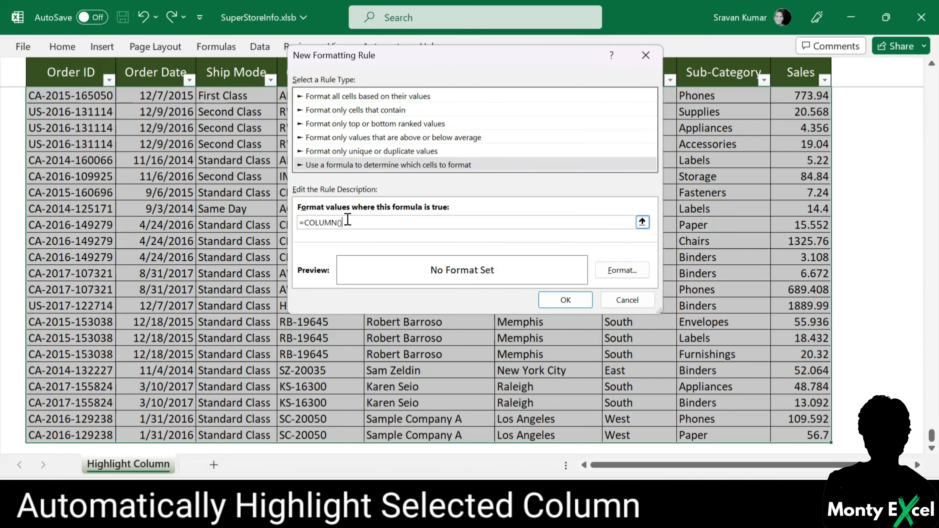
pyautogui.click(565, 299)
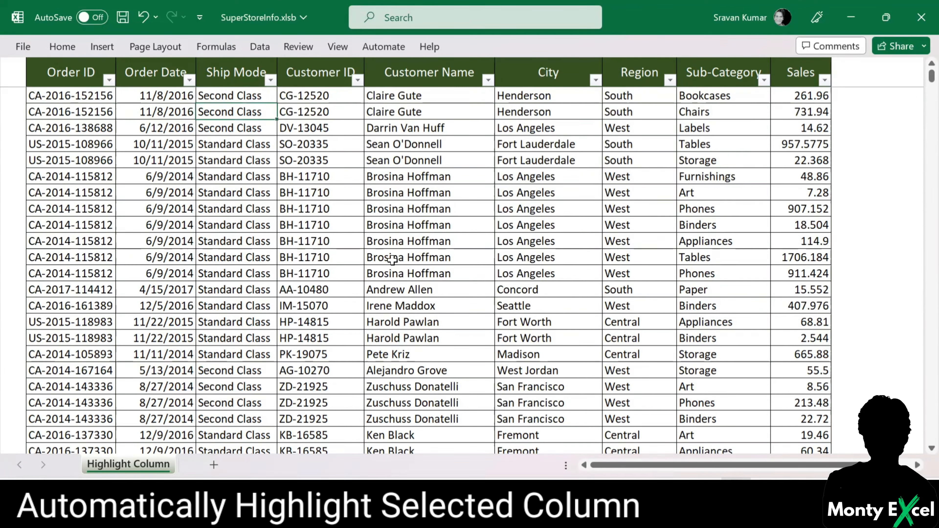
pyautogui.press('Right')
pyautogui.press('Right')
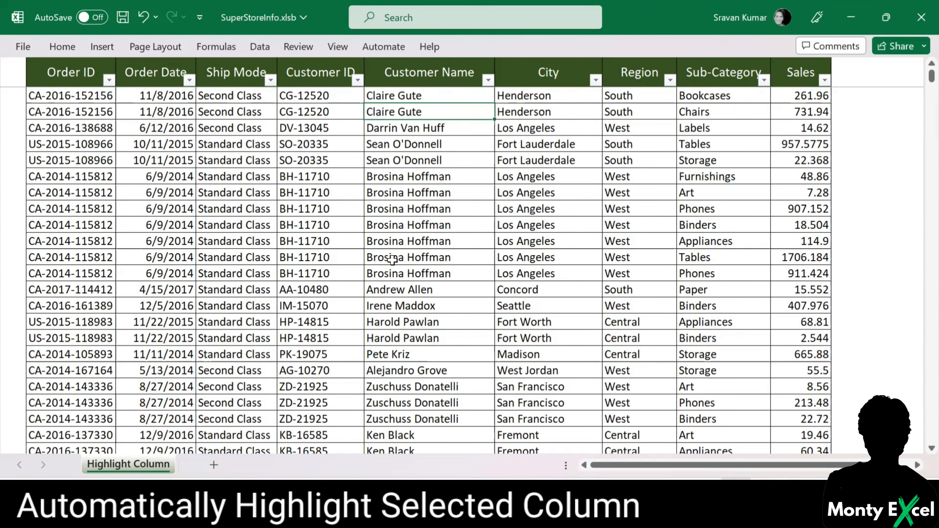
# Add Target.Calculate to the Highlight Column sheet's SelectionChange code and move the active cell two columns right to test it
pyautogui.rightClick(130, 465)
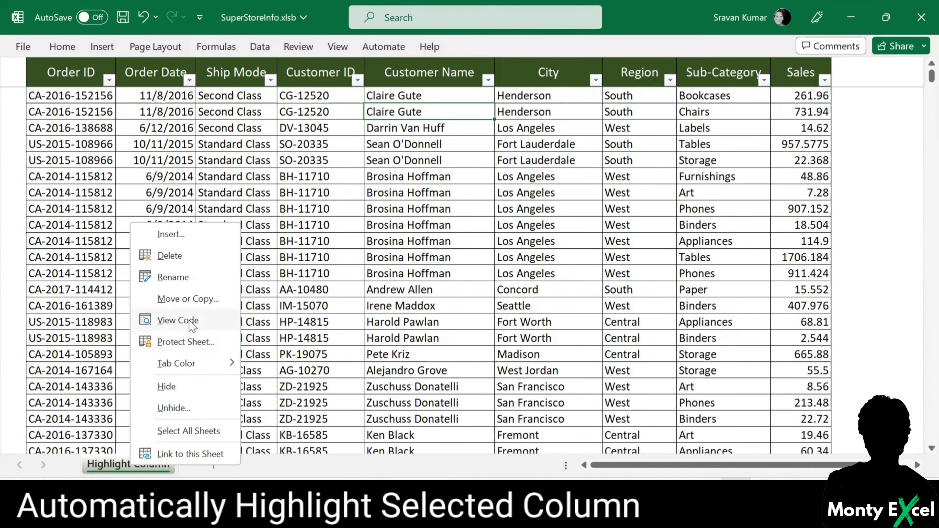
pyautogui.click(191, 320)
pyautogui.write('Target.Calculate')
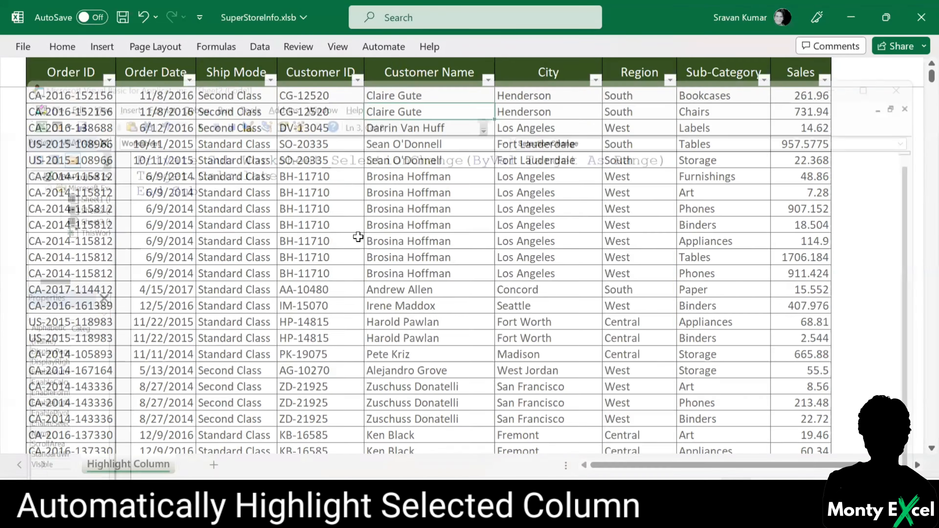
pyautogui.press('Right')
pyautogui.press('Right')
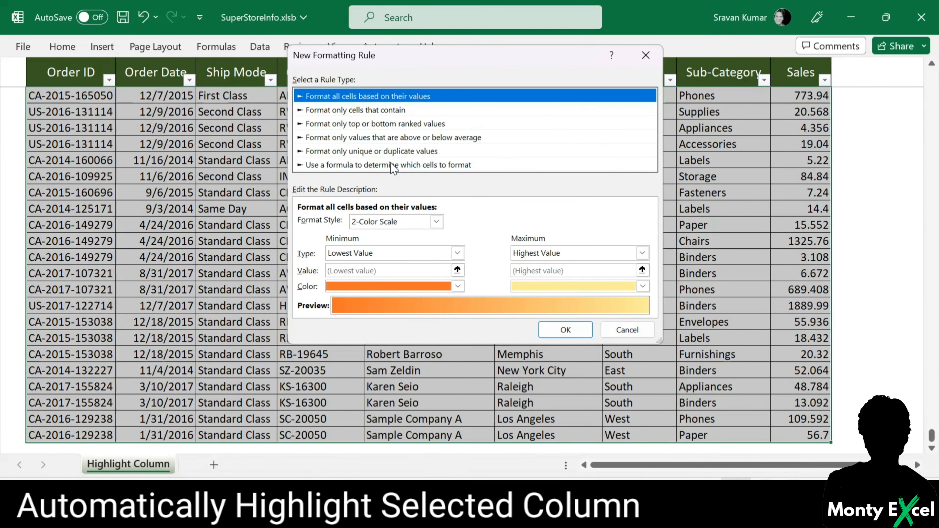
# Set the new formatting rule to use a formula and enter =CELL("col")=COLUMN()
pyautogui.click(393, 165)
pyautogui.click(369, 223)
pyautogui.write('=CELL("col")=COLUMN()')
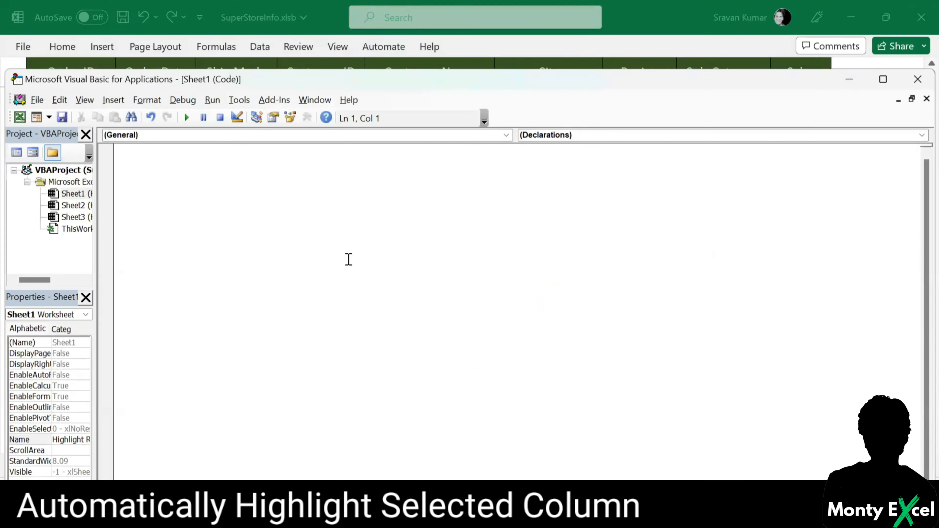
# Start a Worksheet event procedure in the Sheet1 code module
pyautogui.click(324, 135)
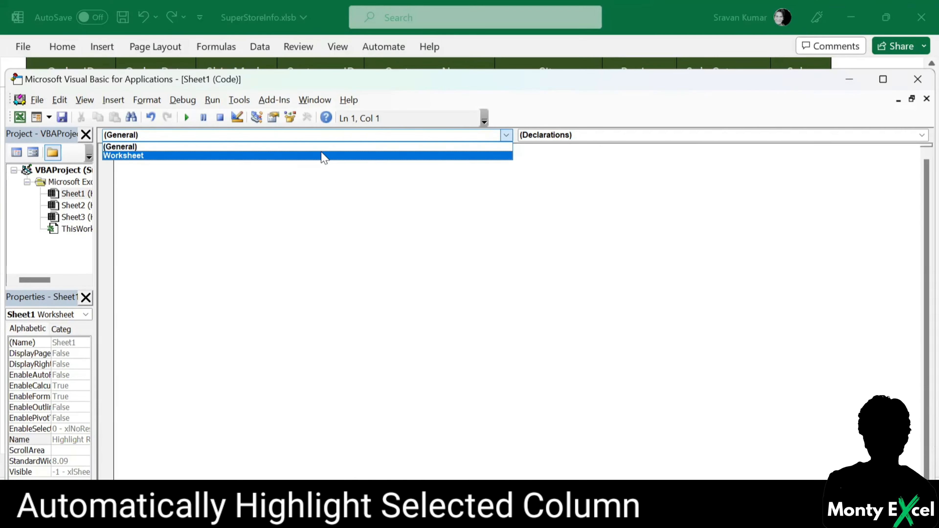
pyautogui.click(324, 155)
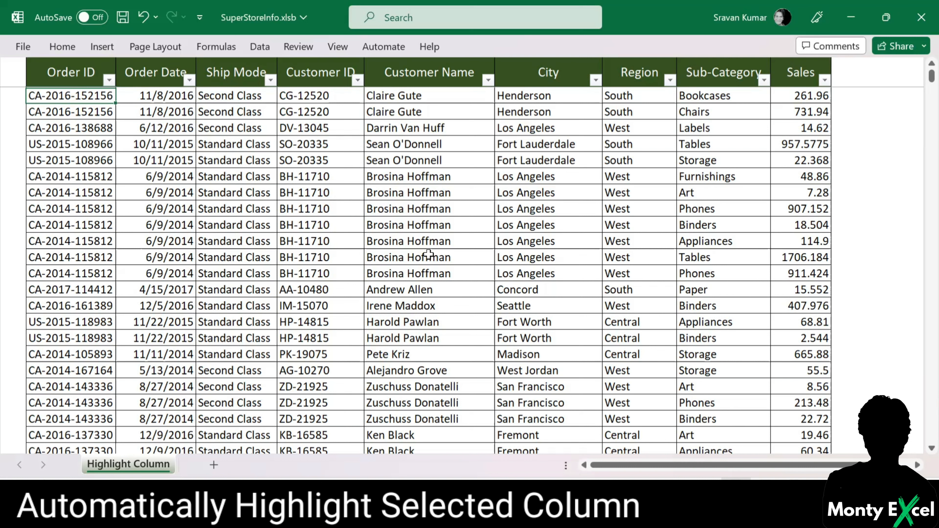
# Move the active cell from Order ID to Customer ID and back to check for column highlighting
pyautogui.press('Right')
pyautogui.press('Right')
pyautogui.press('Right')
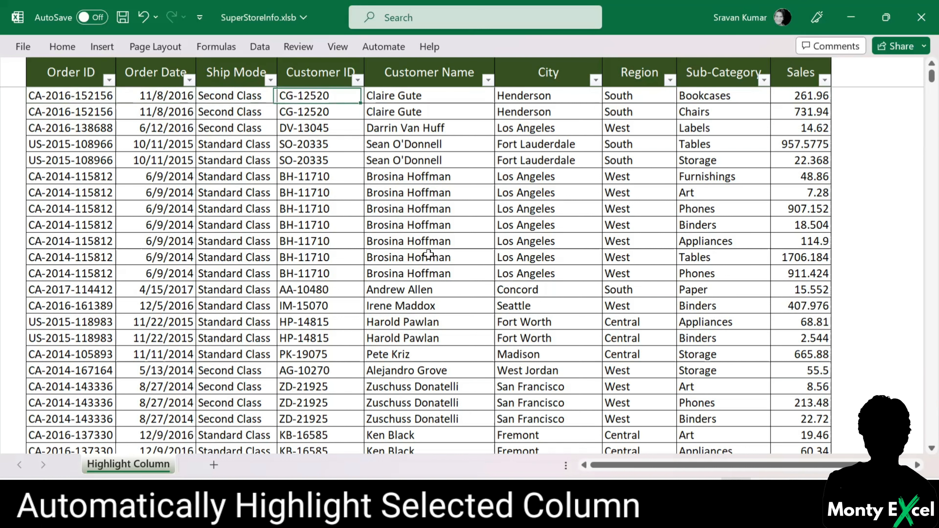
pyautogui.press('Left')
pyautogui.press('Left')
pyautogui.press('Left')
# Select all data rows from Order ID through Sales and start a new conditional formatting rule for them
pyautogui.hotkey('ctrl', 'shift', 'Right')
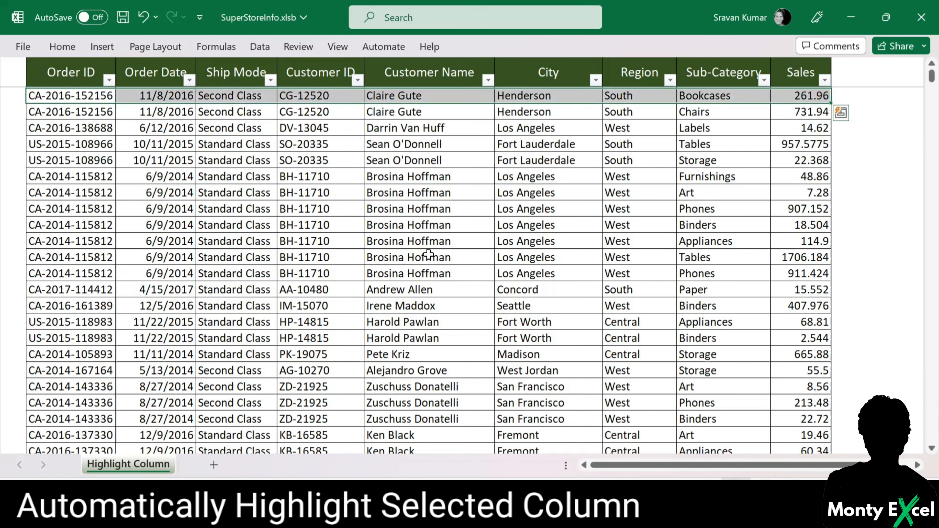
pyautogui.hotkey('ctrl', 'shift', 'Down')
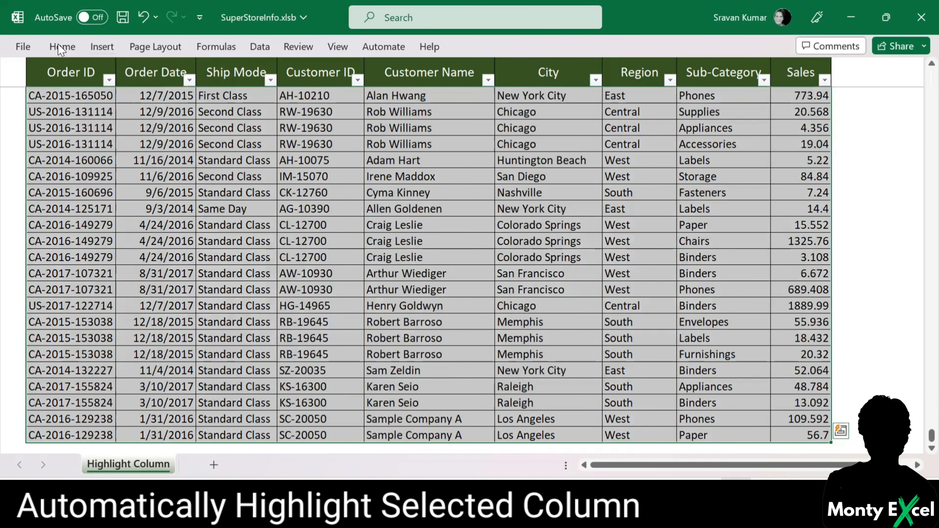
pyautogui.click(60, 45)
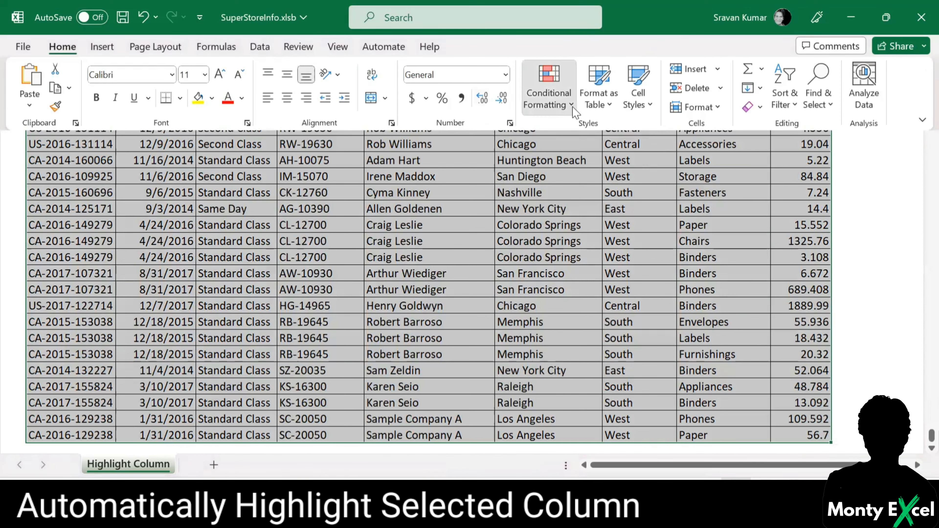
pyautogui.click(549, 94)
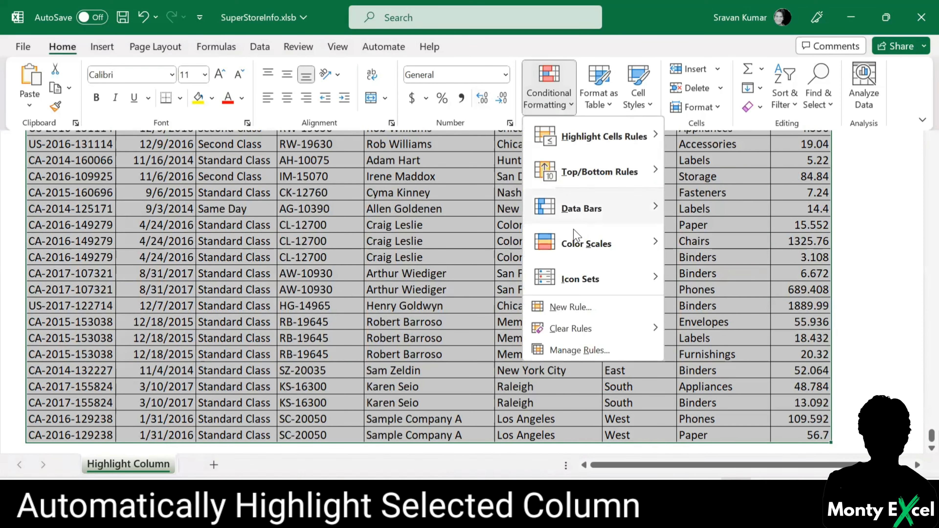
pyautogui.click(581, 311)
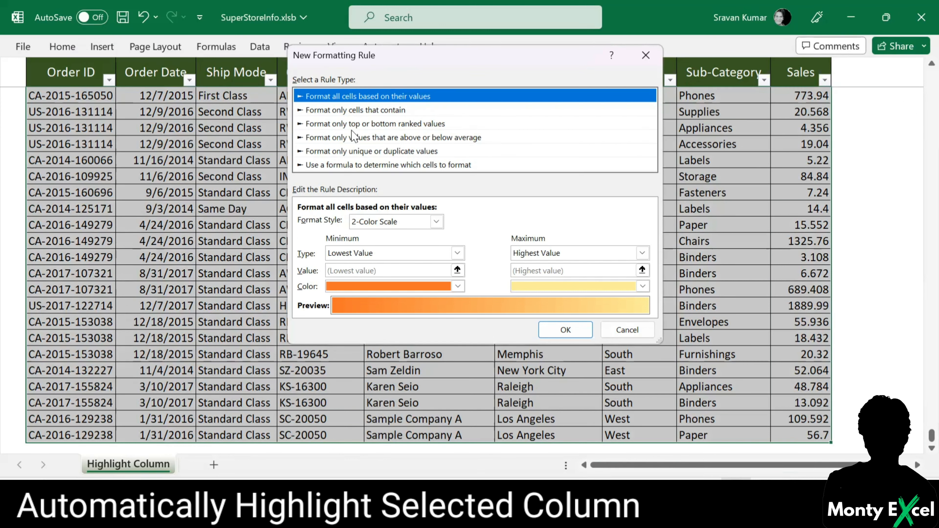
# Make the rule determine the cells to format by the formula =COLUMN()=CELL("COL")
pyautogui.click(393, 165)
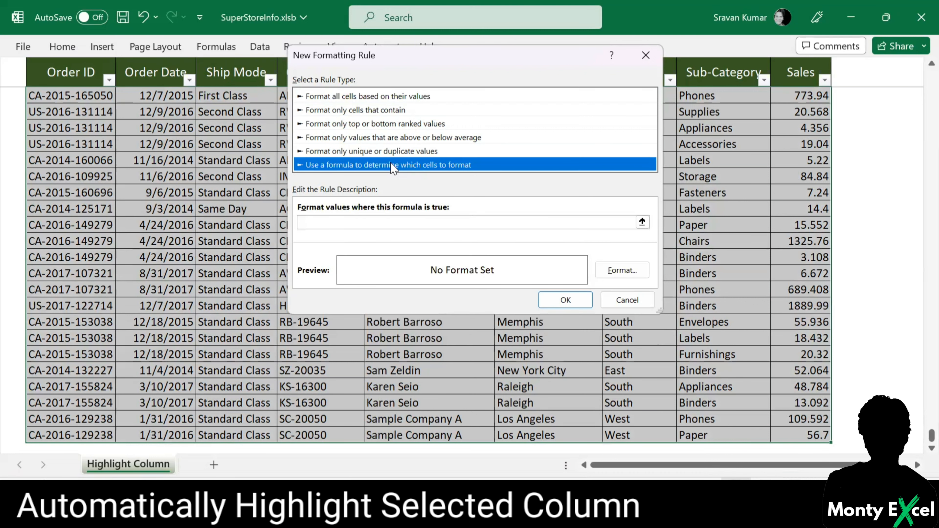
pyautogui.click(371, 225)
pyautogui.click(347, 222)
pyautogui.write('=')
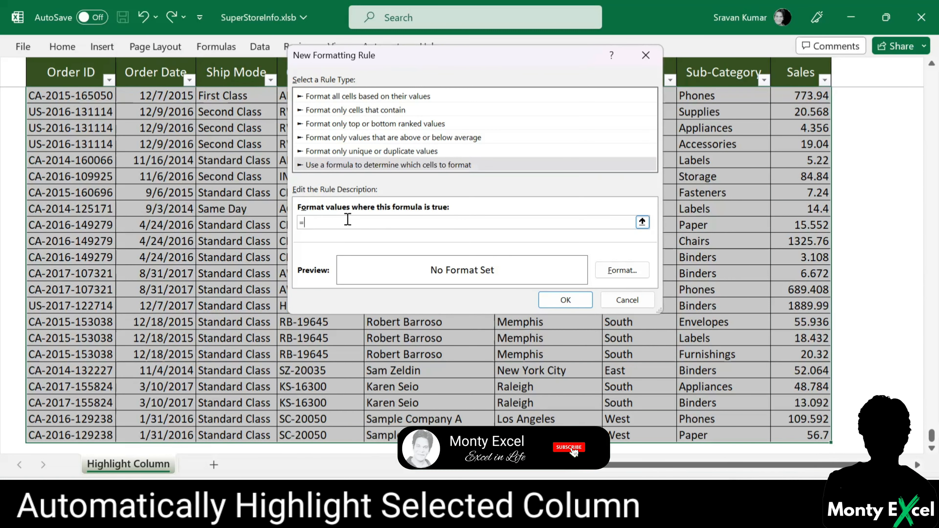
pyautogui.write('COLUMN')
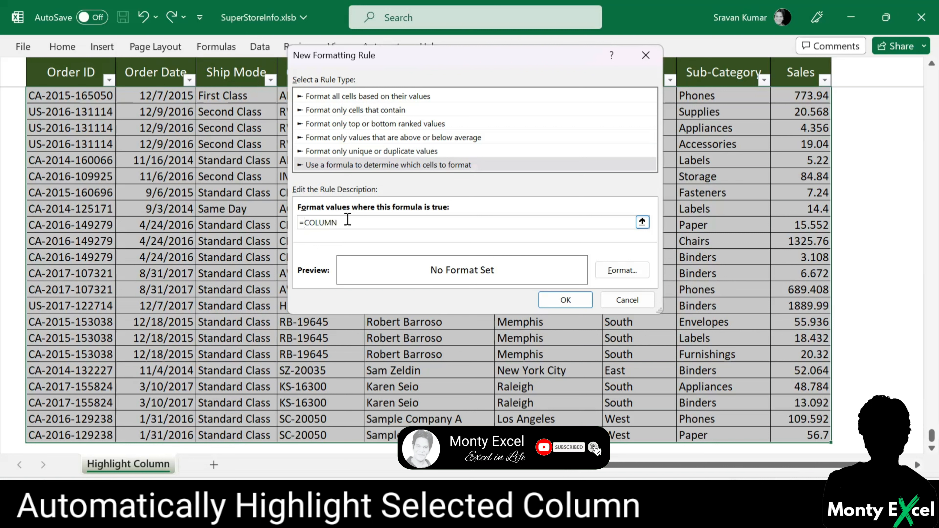
pyautogui.write('()')
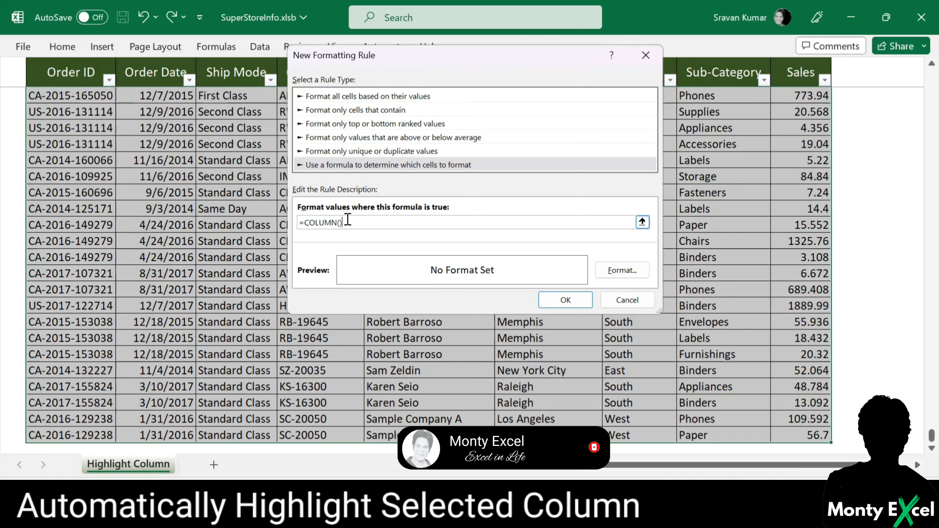
pyautogui.write('=CE')
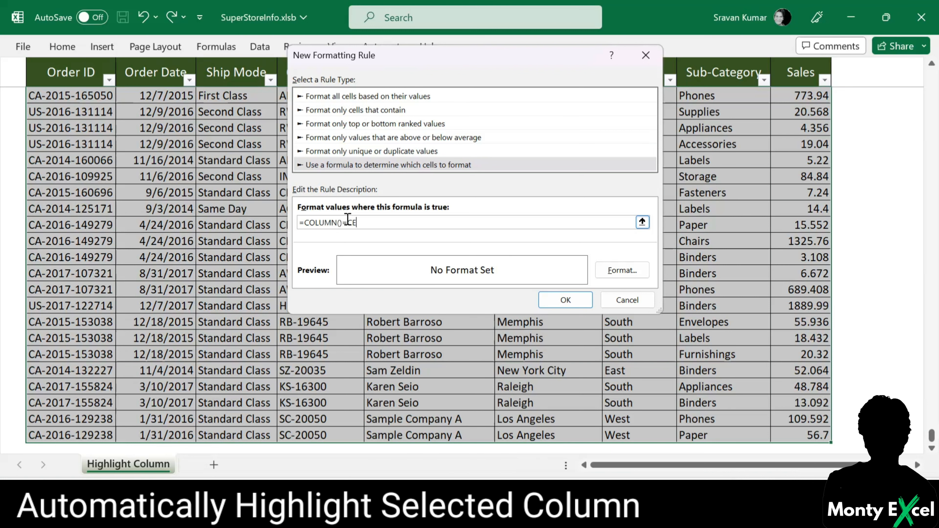
pyautogui.write('LL("COL')
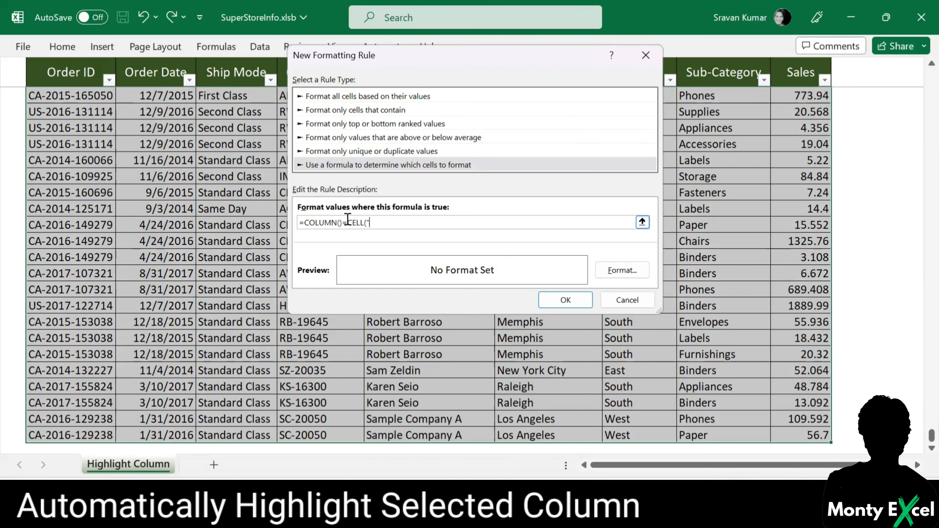
pyautogui.write('")')
# Give the rule a dark green background fill and apply it to the selected data
pyautogui.click(622, 270)
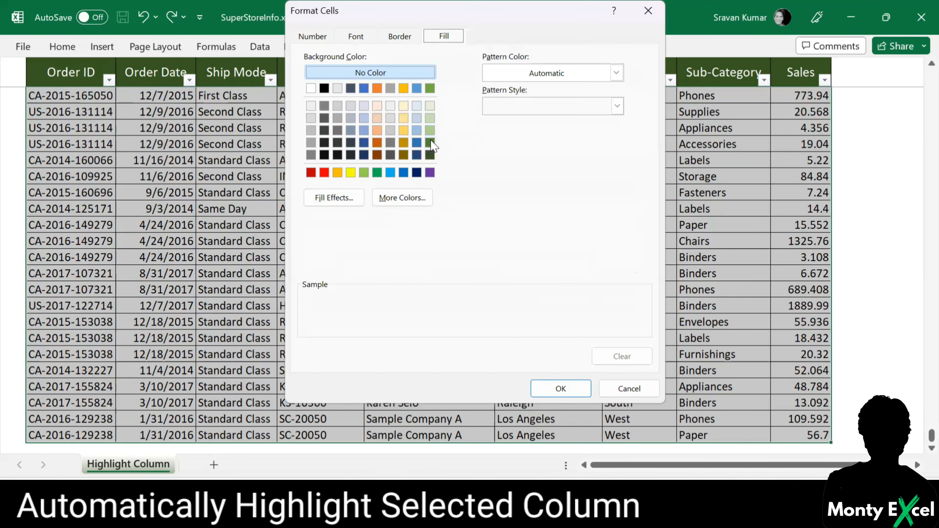
pyautogui.click(430, 155)
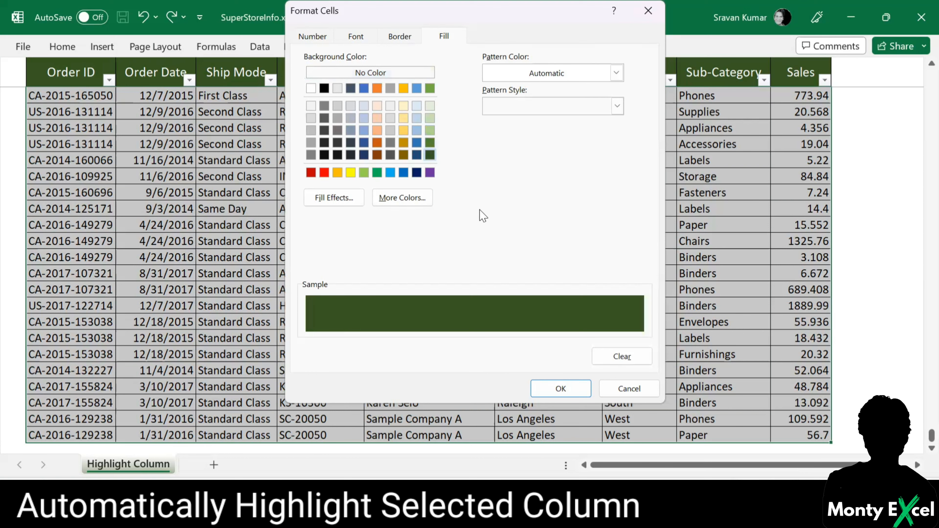
pyautogui.click(561, 390)
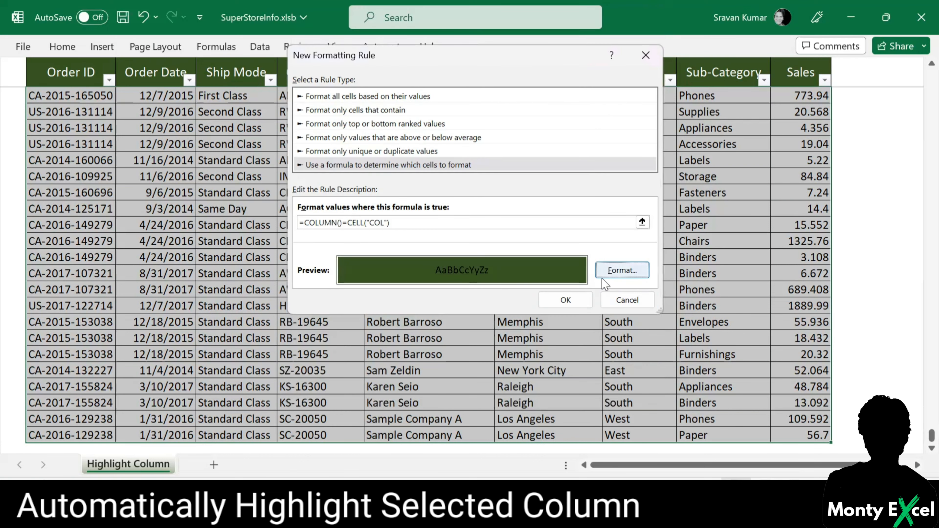
pyautogui.click(572, 298)
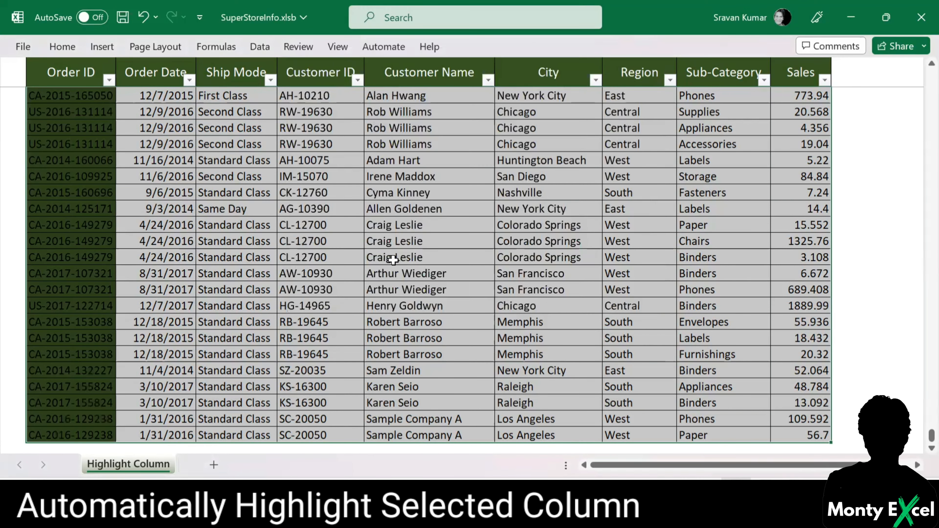
# Return to the first data rows and move the active cell across several columns to check whether the highlight follows it
pyautogui.click(392, 260)
pyautogui.hotkey('ctrl', 'Up')
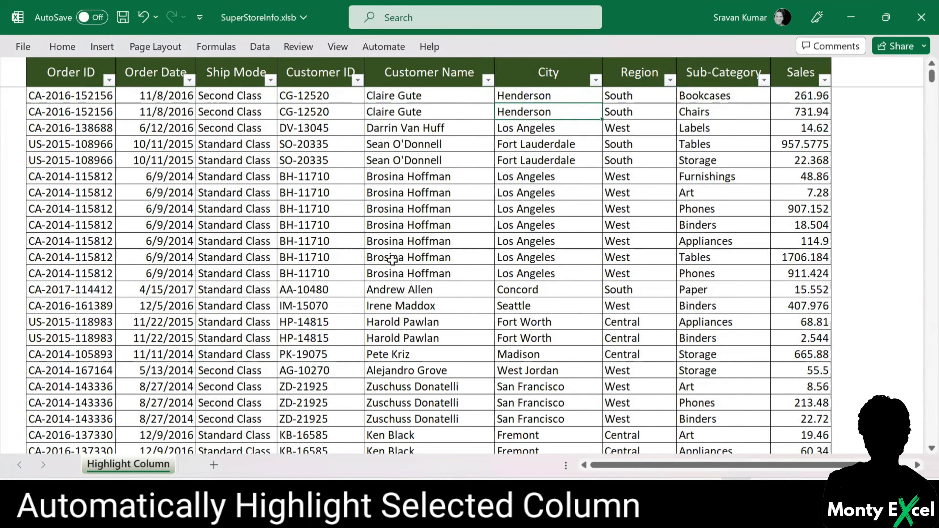
pyautogui.press('Down')
pyautogui.press('Left')
pyautogui.press('Left')
pyautogui.press('Left')
pyautogui.press('Left')
pyautogui.press('Left')
pyautogui.press('Right')
pyautogui.press('Right')
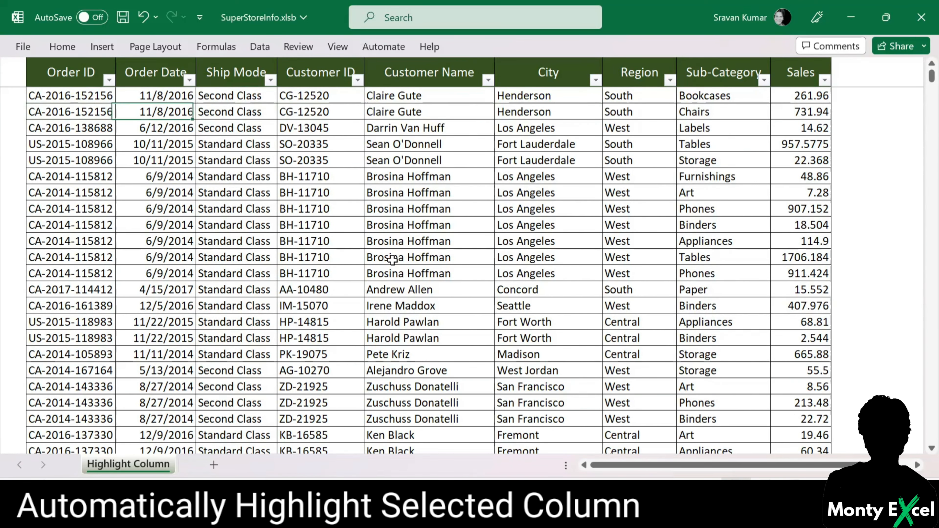
pyautogui.press('Right')
pyautogui.press('Right')
pyautogui.press('Right')
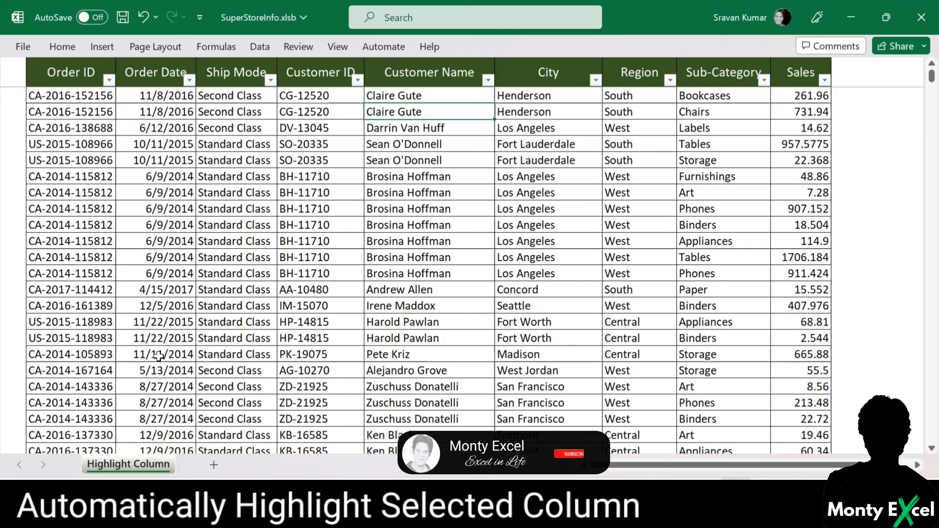
# Open the code module of the Highlight Column sheet and create its Worksheet SelectionChange event procedure
pyautogui.rightClick(130, 468)
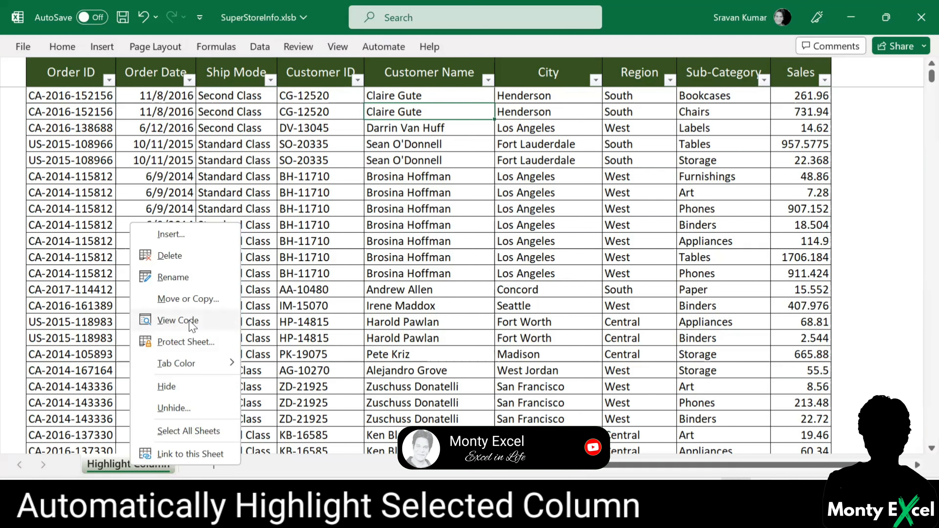
pyautogui.click(178, 320)
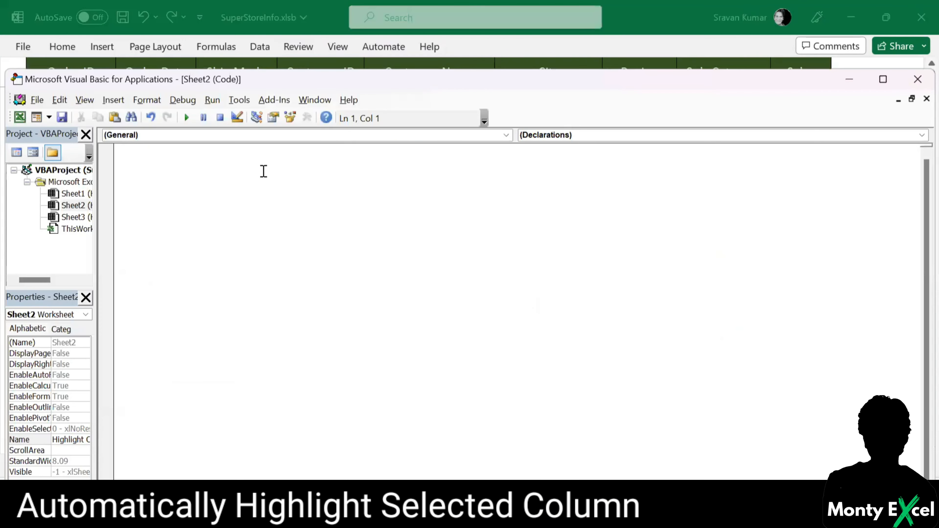
pyautogui.click(267, 137)
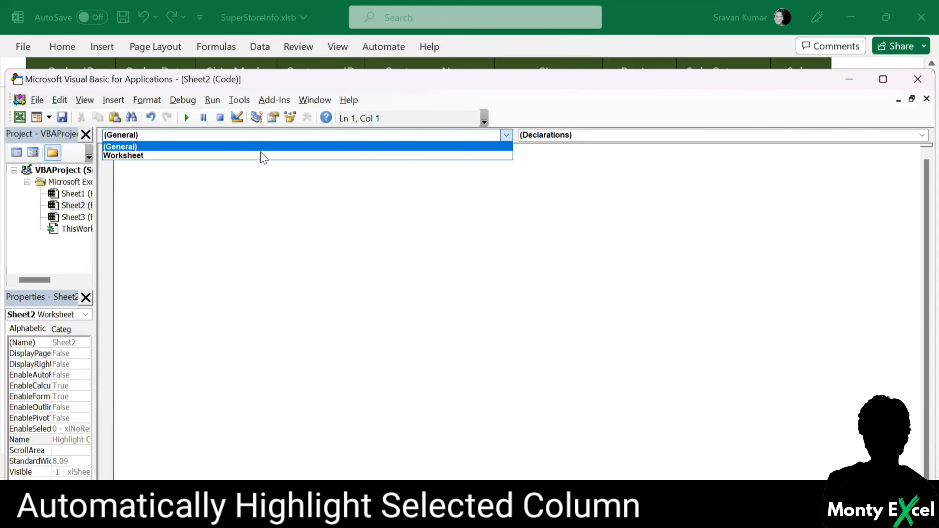
pyautogui.click(262, 156)
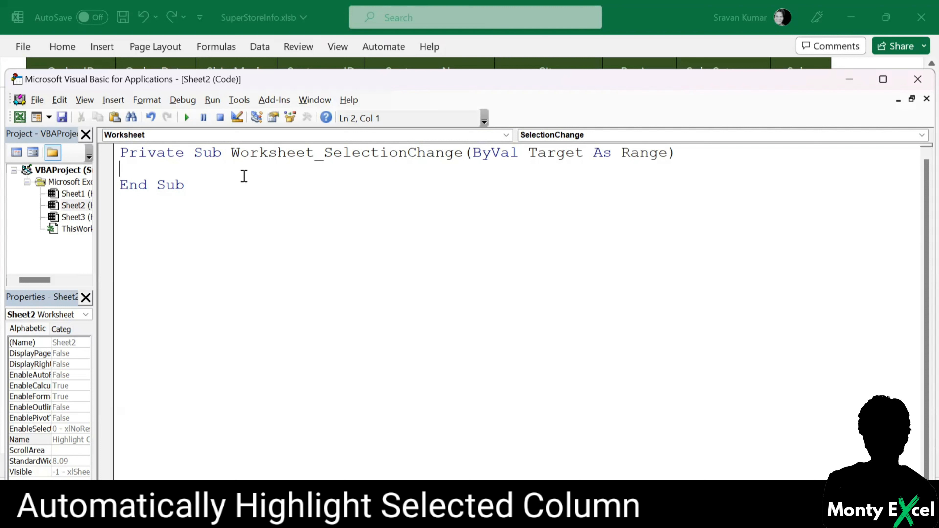
# Add the statement Target.Calculate to the SelectionChange procedure and close the code editor
pyautogui.write('TA')
pyautogui.write('T.CAL')
pyautogui.press('Tab')
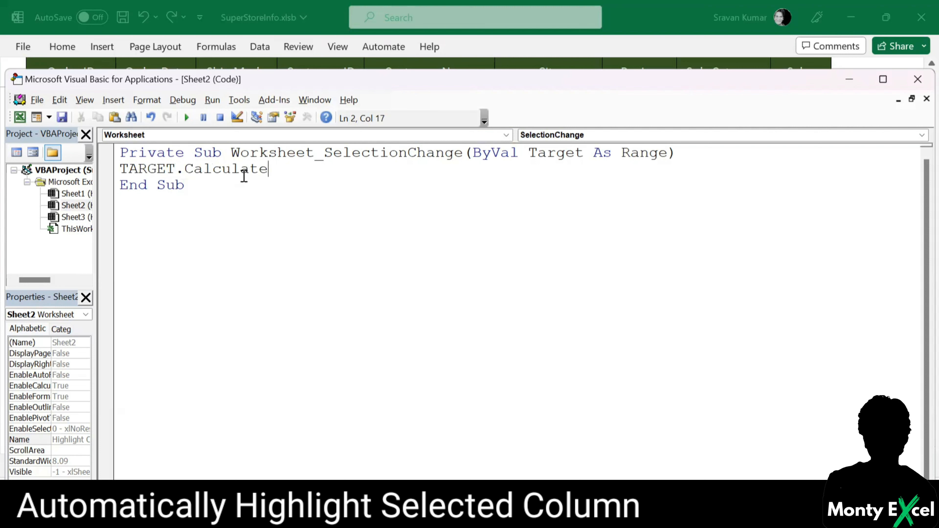
pyautogui.press('Down')
pyautogui.click(918, 80)
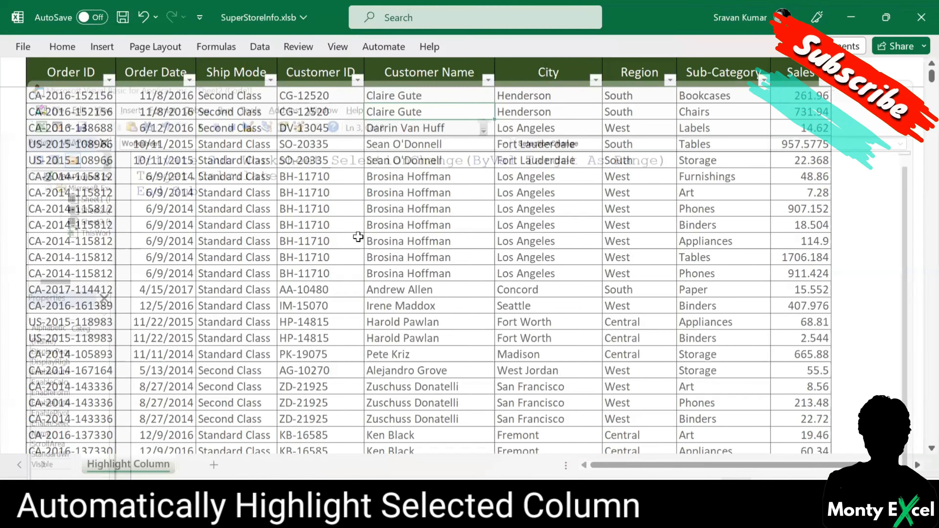
# Move the active cell back and forth along one data row between Order Date and Sales to check that the column highlight follows it
pyautogui.click(217, 193)
pyautogui.press('Right')
pyautogui.press('Right')
pyautogui.press('Right')
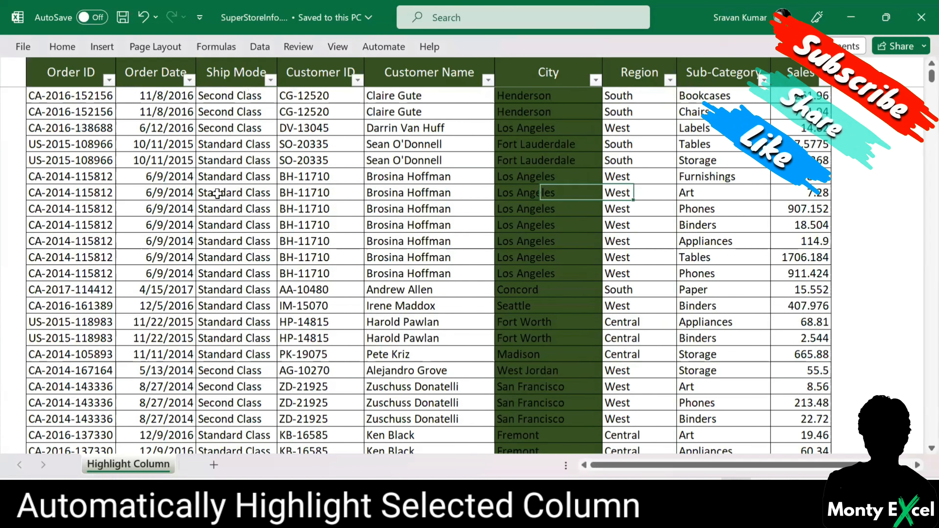
pyautogui.press('Left')
pyautogui.press('Left')
pyautogui.press('Left')
pyautogui.press('Left')
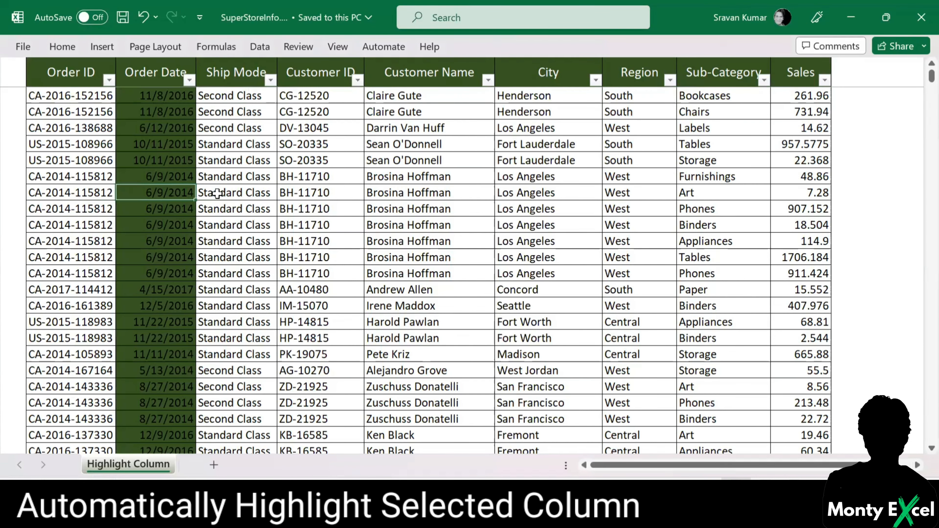
pyautogui.press('Right')
pyautogui.press('Right')
pyautogui.press('Right')
pyautogui.press('Right')
pyautogui.press('Right')
pyautogui.press('Right')
pyautogui.press('Right')
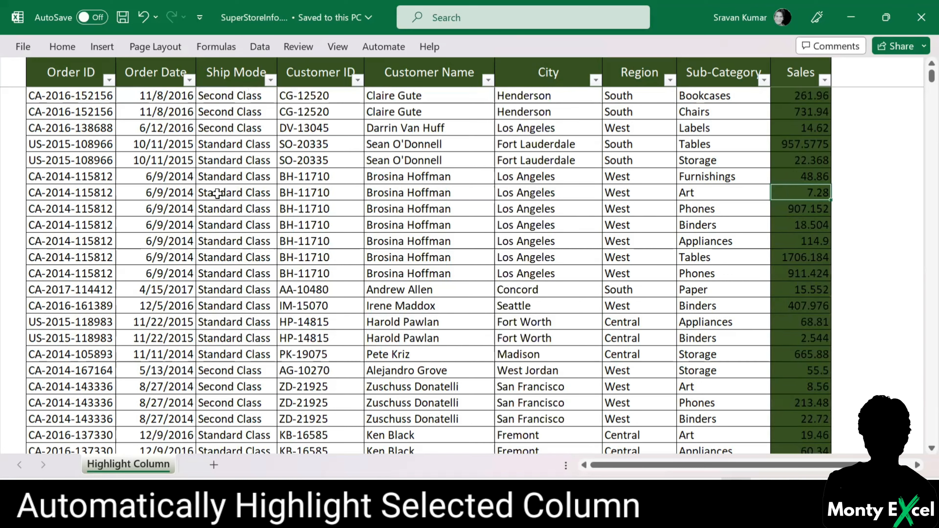
pyautogui.press('Left')
pyautogui.press('Left')
pyautogui.press('Left')
pyautogui.press('Left')
pyautogui.press('Left')
pyautogui.press('Left')
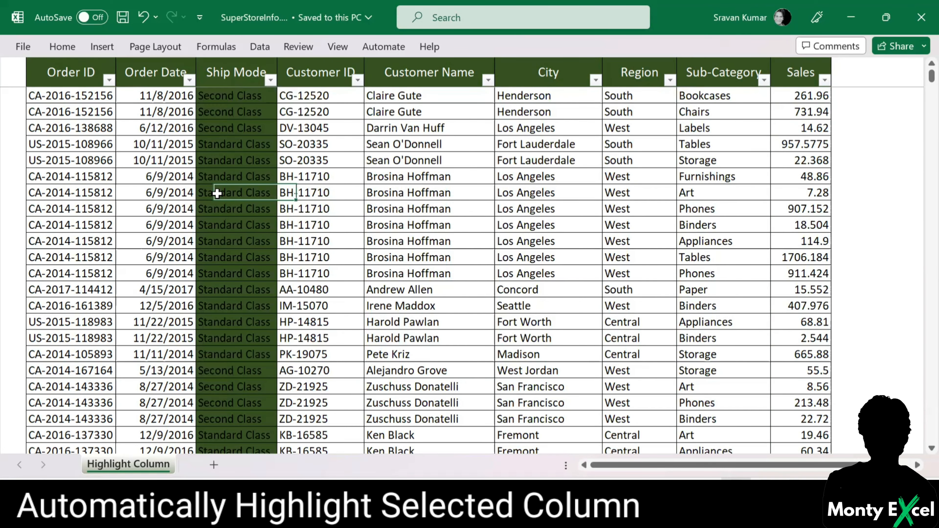
pyautogui.press('Left')
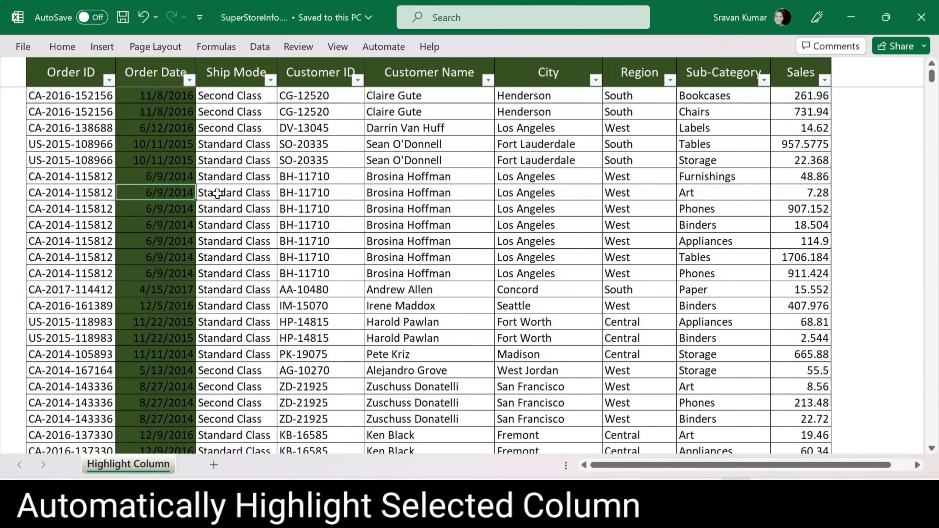
pyautogui.press('Right')
pyautogui.press('Right')
pyautogui.press('Right')
pyautogui.press('Right')
pyautogui.press('Right')
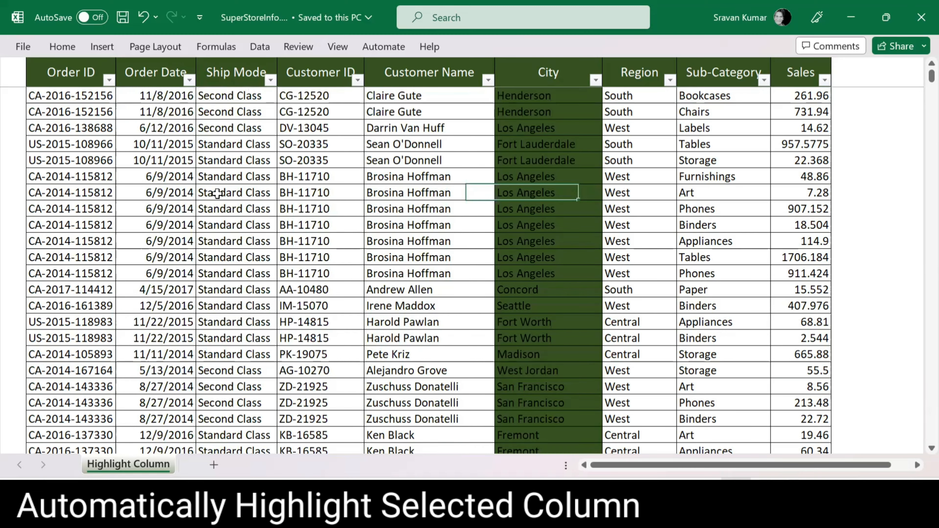
pyautogui.press('Left')
pyautogui.press('Left')
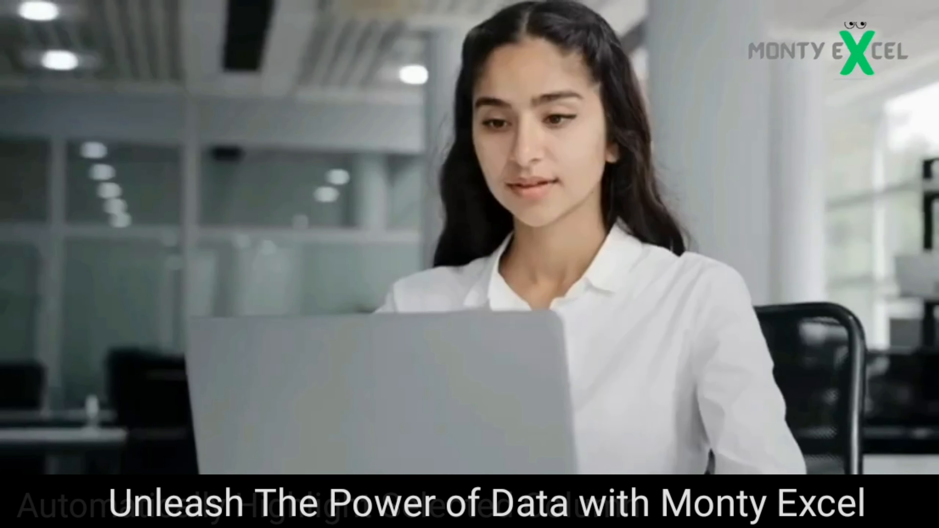